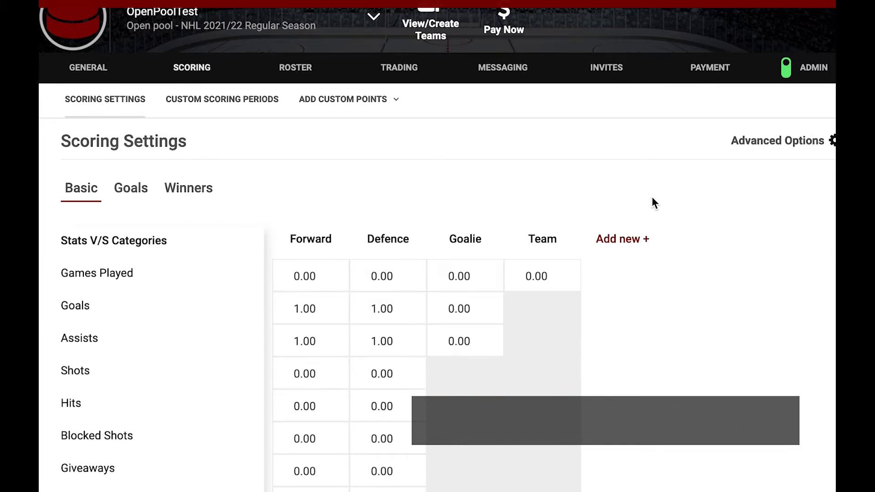
# Examine the Basic scoring categories and their point values for forwards, defence, goalies and teams.
pyautogui.scroll(-1, 696, 289)
pyautogui.scroll(-3, 701, 306)
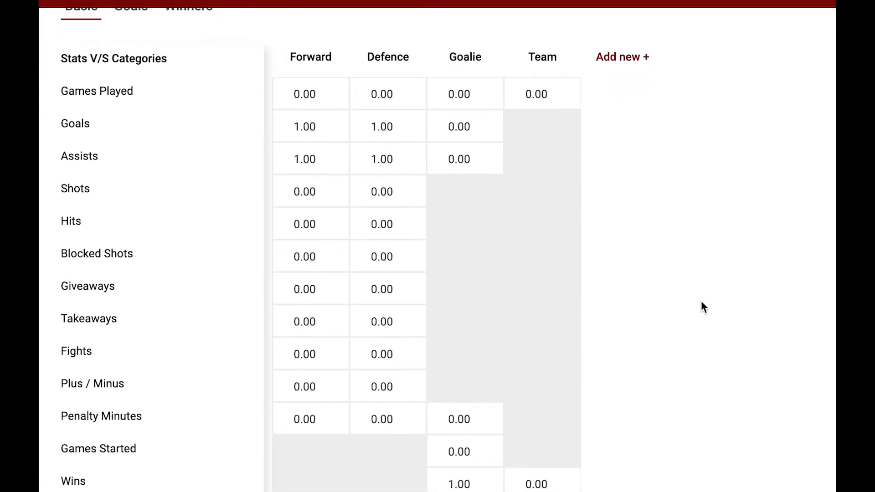
pyautogui.scroll(1, 702, 306)
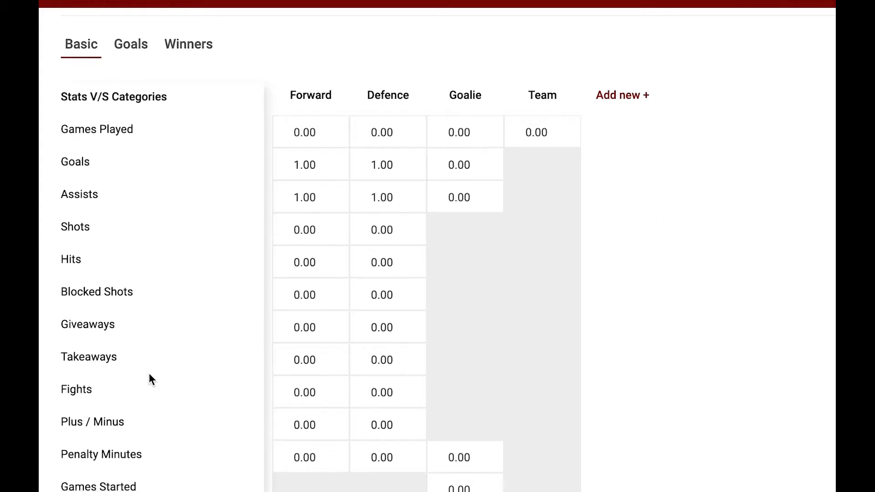
pyautogui.scroll(-5, 148, 375)
pyautogui.scroll(2, 148, 375)
pyautogui.scroll(3, 149, 374)
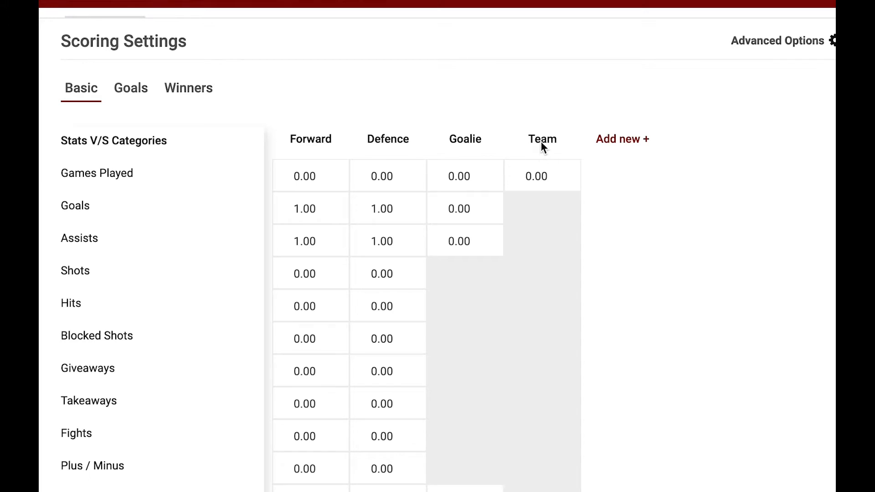
pyautogui.scroll(-5, 539, 301)
pyautogui.scroll(5, 538, 312)
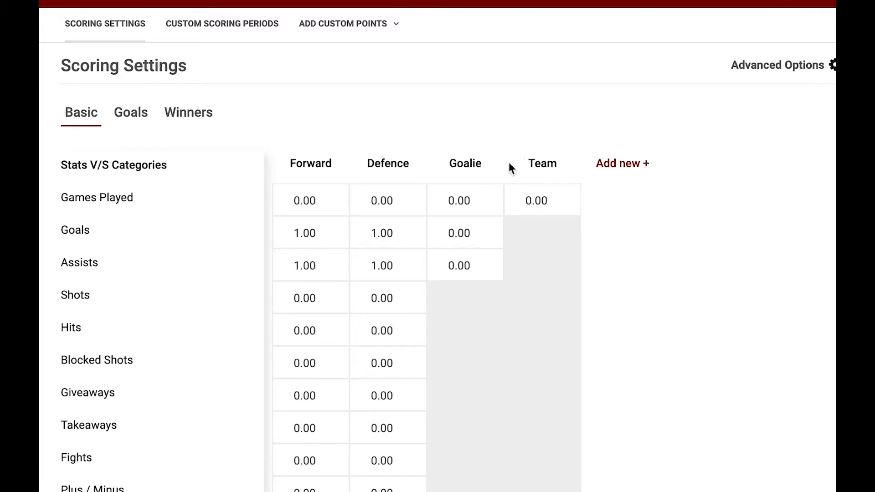
pyautogui.scroll(-5, 518, 228)
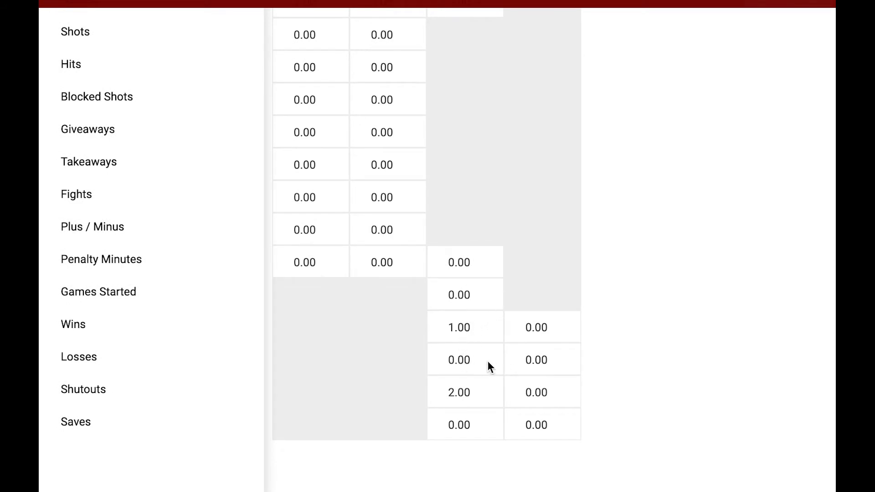
pyautogui.scroll(5, 490, 363)
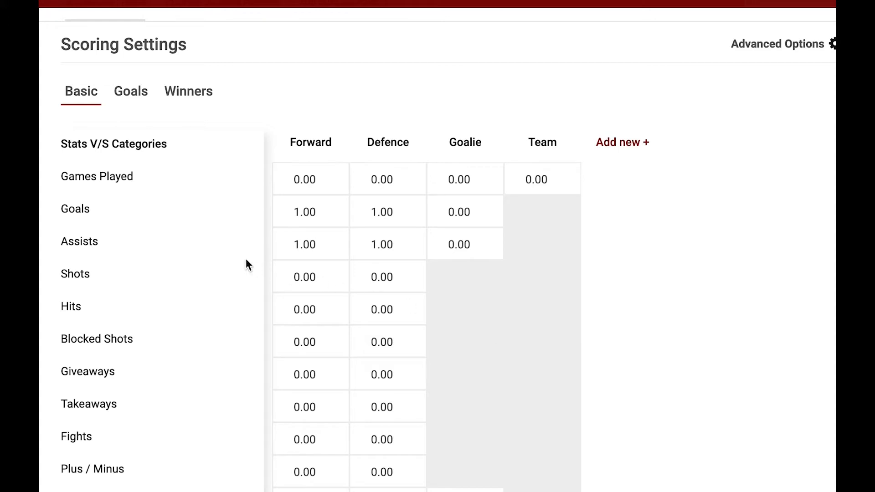
pyautogui.scroll(-1, 178, 240)
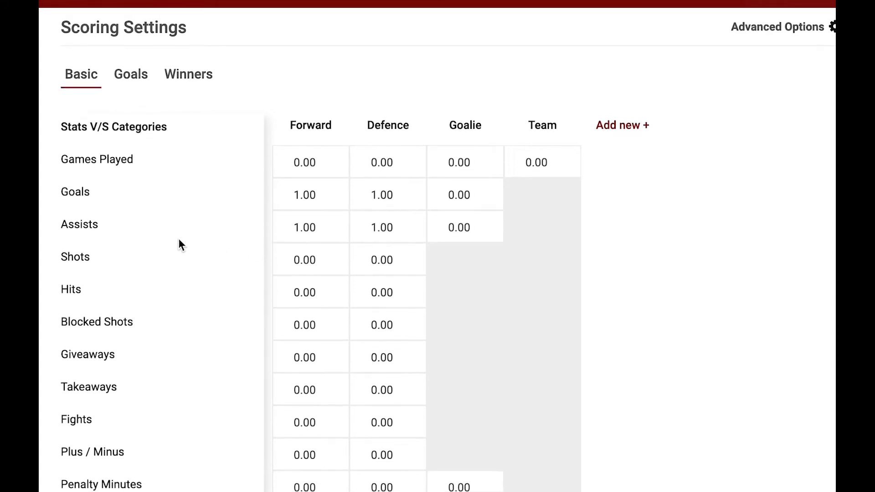
pyautogui.scroll(-1, 200, 232)
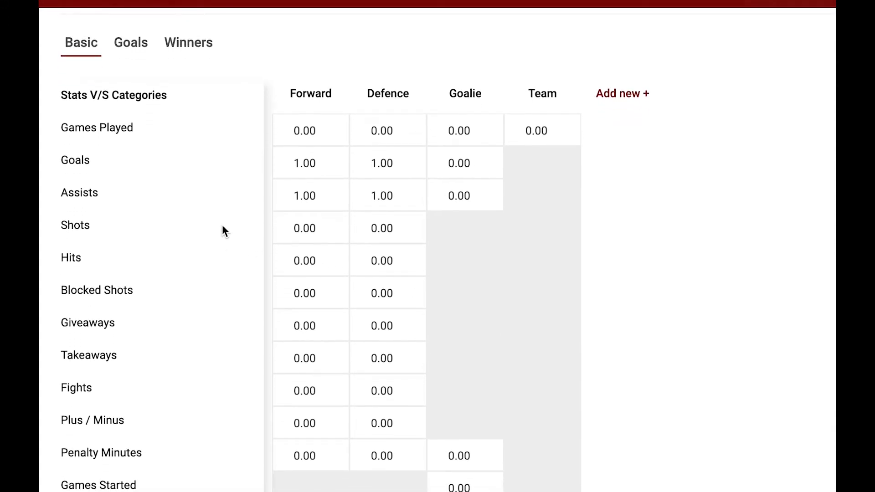
pyautogui.scroll(-1, 205, 223)
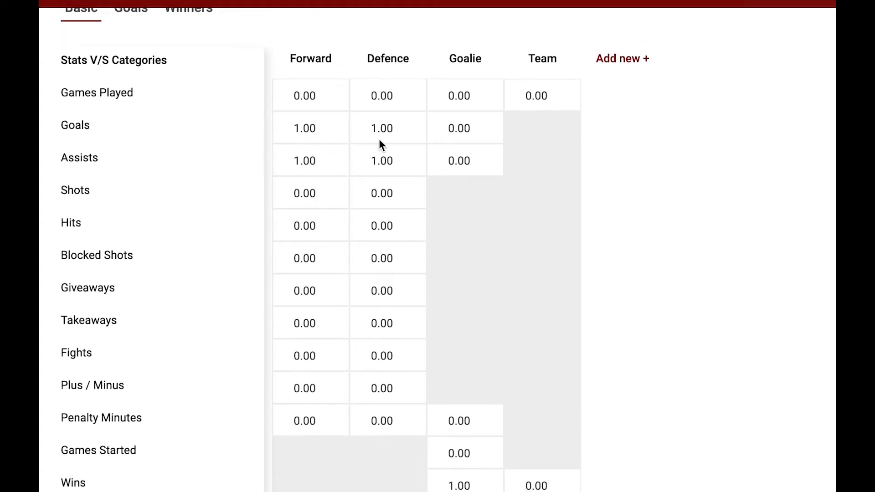
pyautogui.scroll(-2, 521, 348)
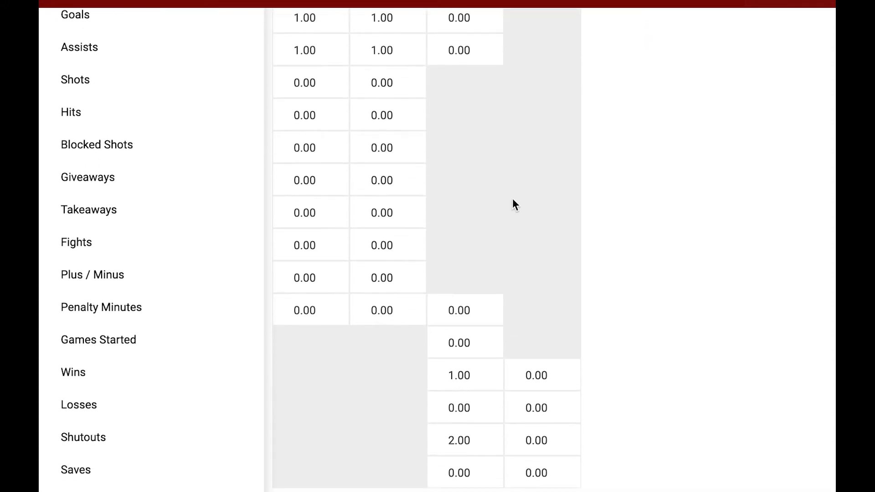
pyautogui.scroll(3, 510, 371)
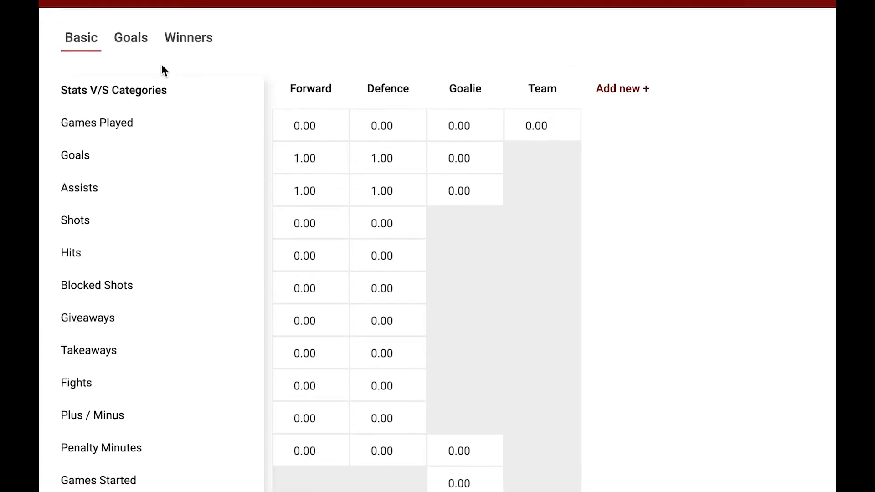
# Review the Goals scoring categories and read the explanations for powerplay, shorthanded and hat-trick points.
pyautogui.click(137, 45)
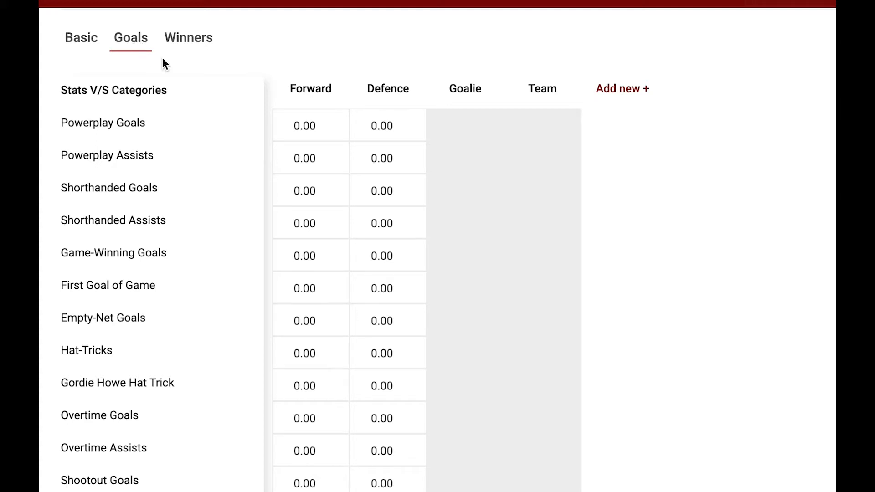
pyautogui.moveTo(141, 120)
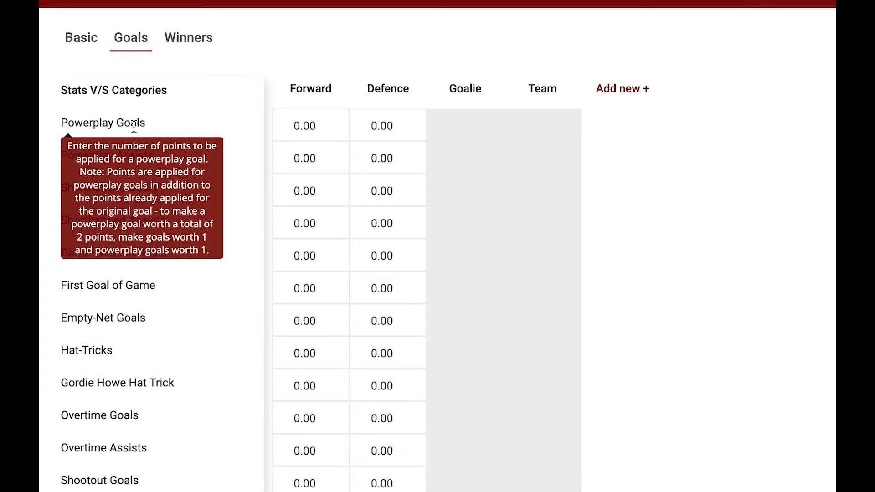
pyautogui.moveTo(133, 150)
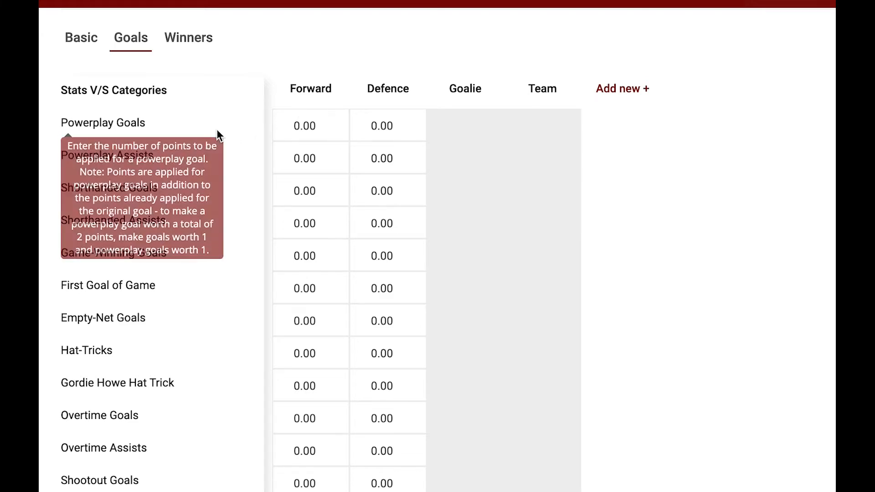
pyautogui.moveTo(149, 181)
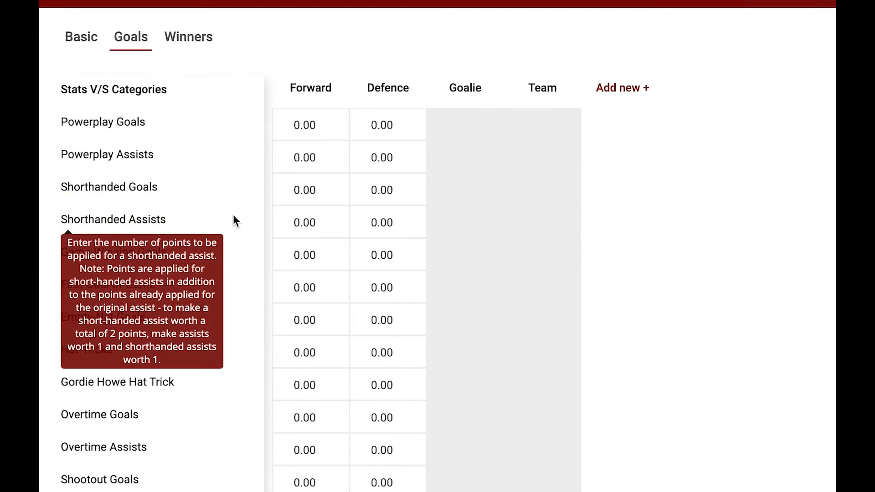
pyautogui.scroll(-2, 235, 221)
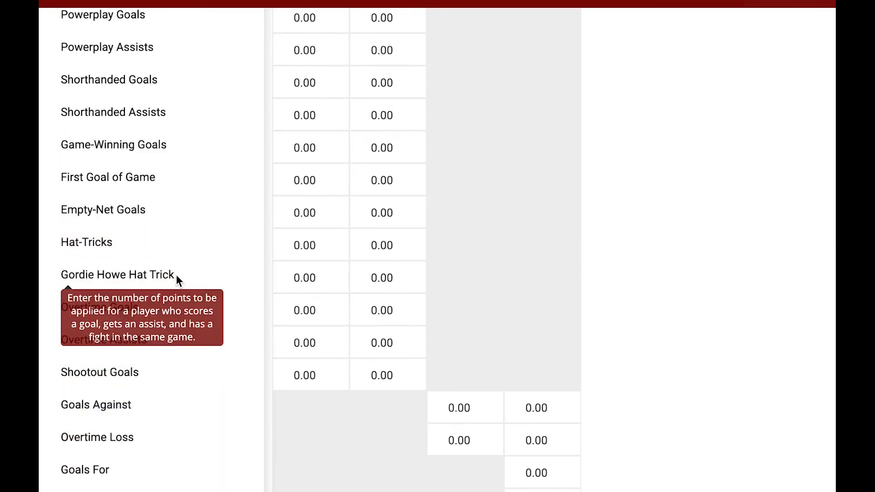
pyautogui.moveTo(168, 262)
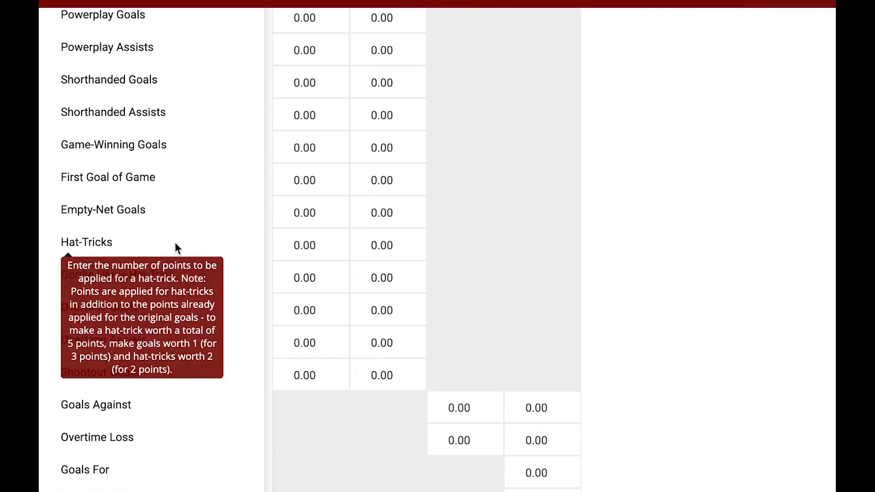
pyautogui.scroll(-2, 175, 242)
pyautogui.scroll(2, 175, 243)
pyautogui.scroll(4, 175, 243)
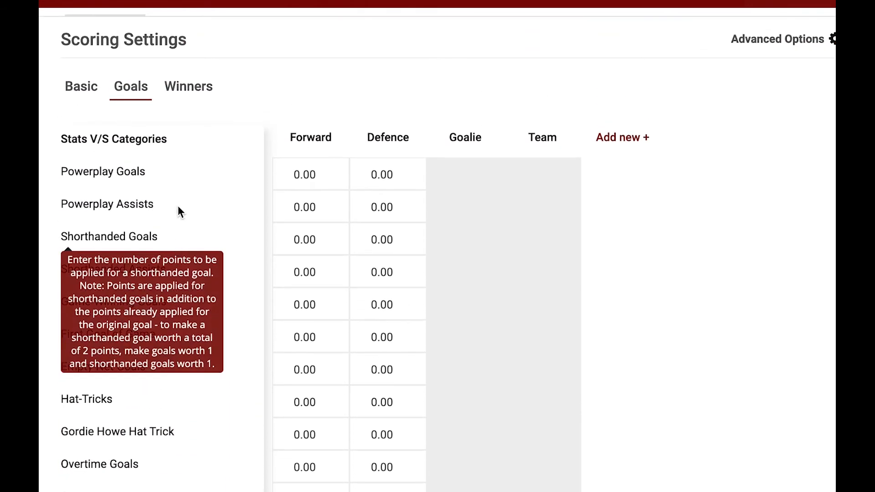
# Read the explanations of the Winners scoring categories, including division winners and Presidents trophy, and return to the Basic categories.
pyautogui.click(192, 94)
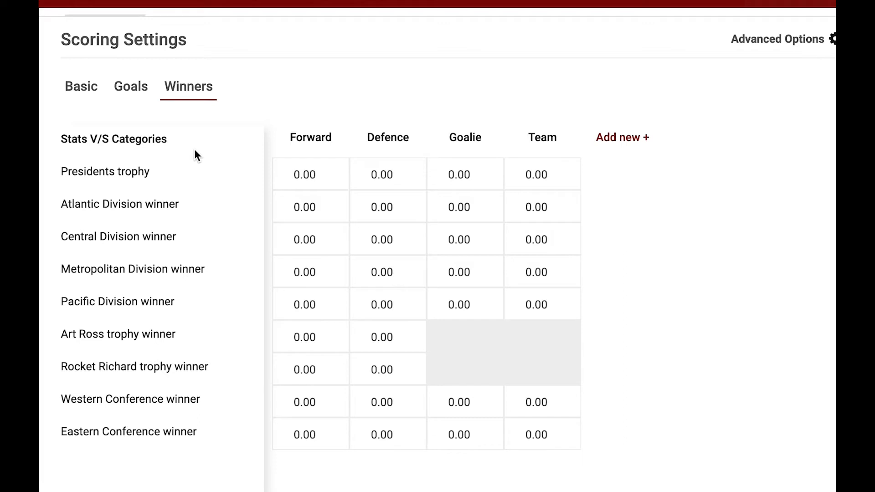
pyautogui.moveTo(201, 178)
pyautogui.moveTo(180, 278)
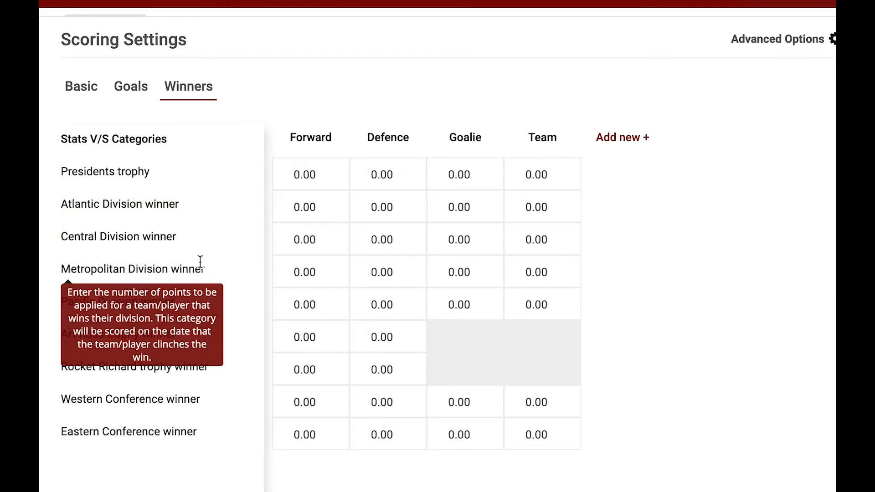
pyautogui.moveTo(213, 232)
pyautogui.moveTo(243, 196)
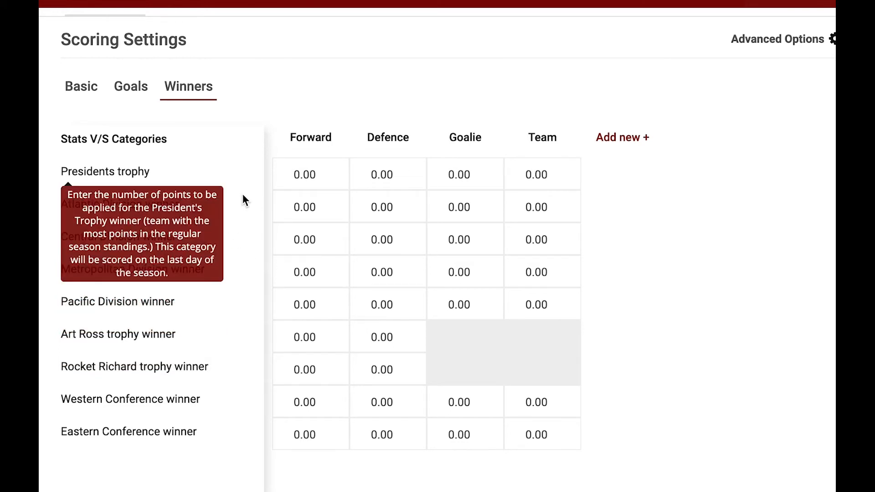
pyautogui.click(132, 87)
pyautogui.click(80, 85)
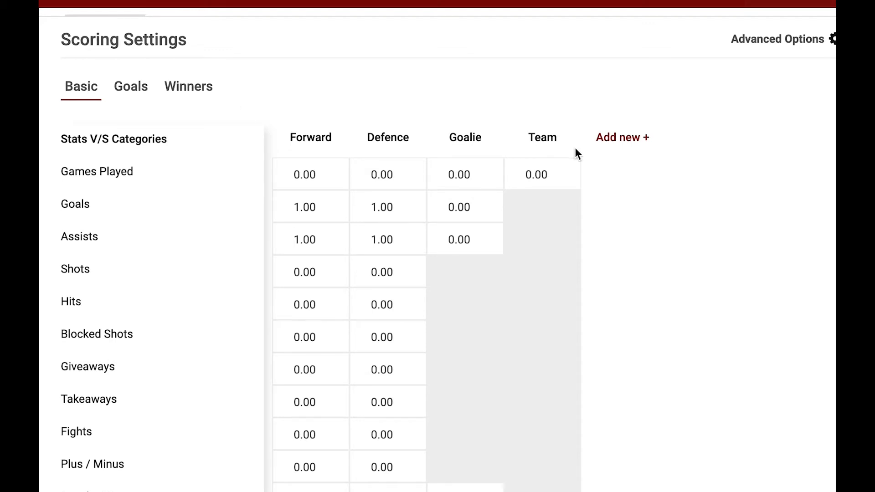
pyautogui.click(782, 45)
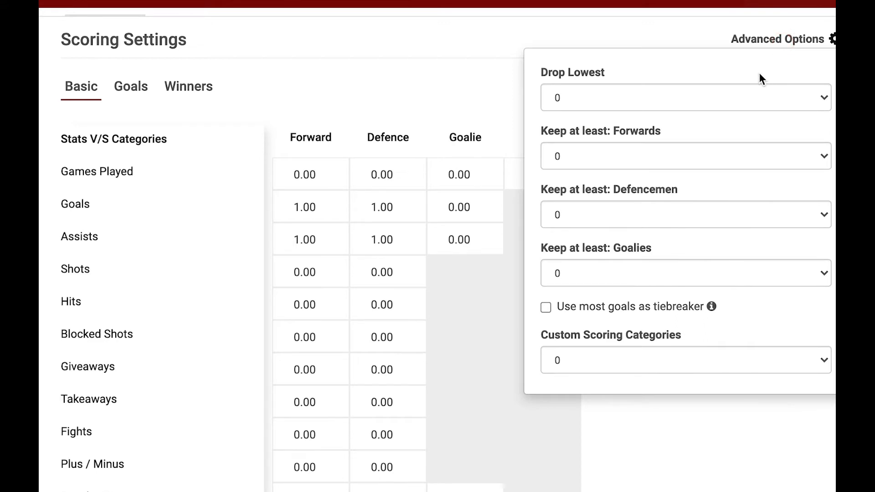
pyautogui.click(760, 40)
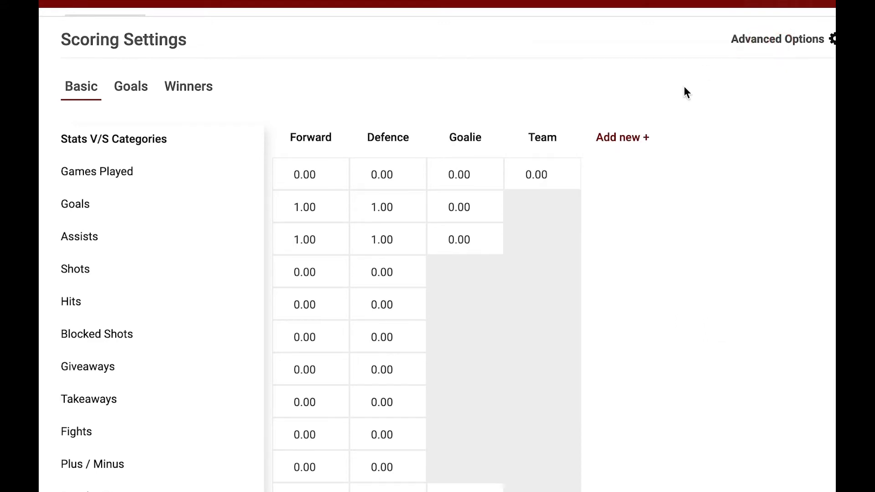
pyautogui.scroll(-10, 397, 327)
pyautogui.scroll(5, 396, 327)
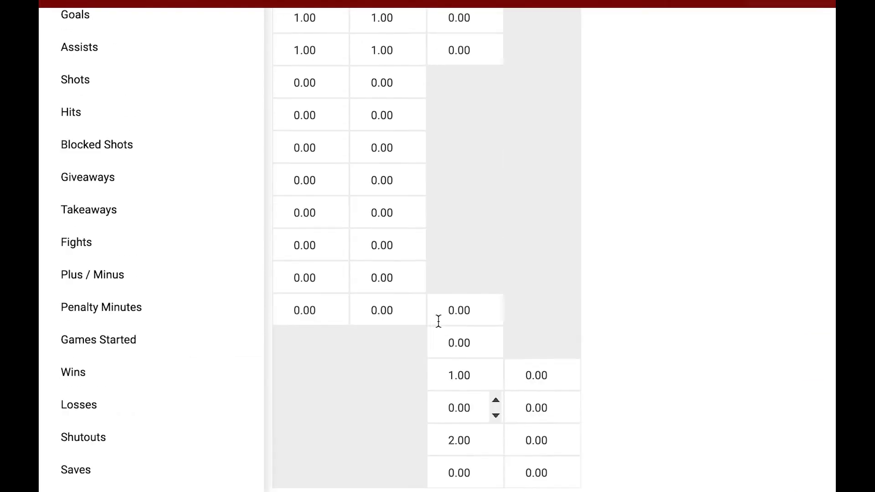
pyautogui.scroll(6, 438, 321)
pyautogui.scroll(-1, 517, 309)
# Set Drop Lowest to 1 in the advanced scoring options.
pyautogui.click(774, 117)
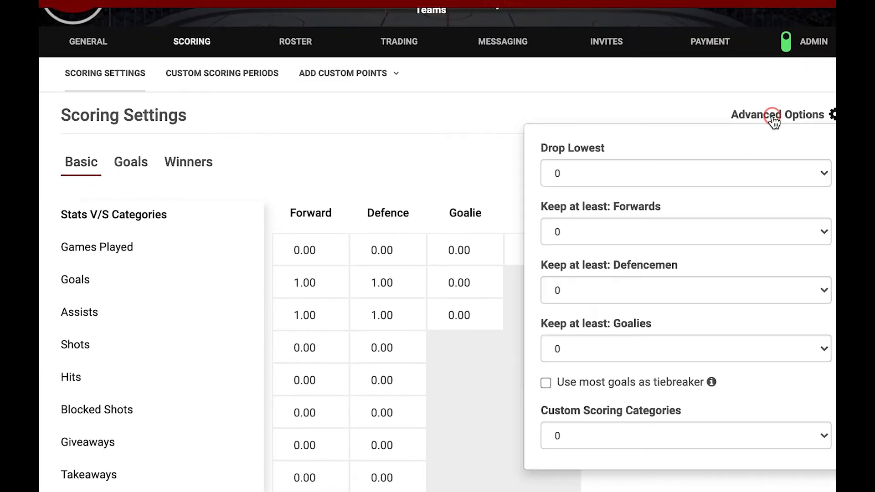
pyautogui.scroll(1, 755, 157)
pyautogui.scroll(-2, 755, 157)
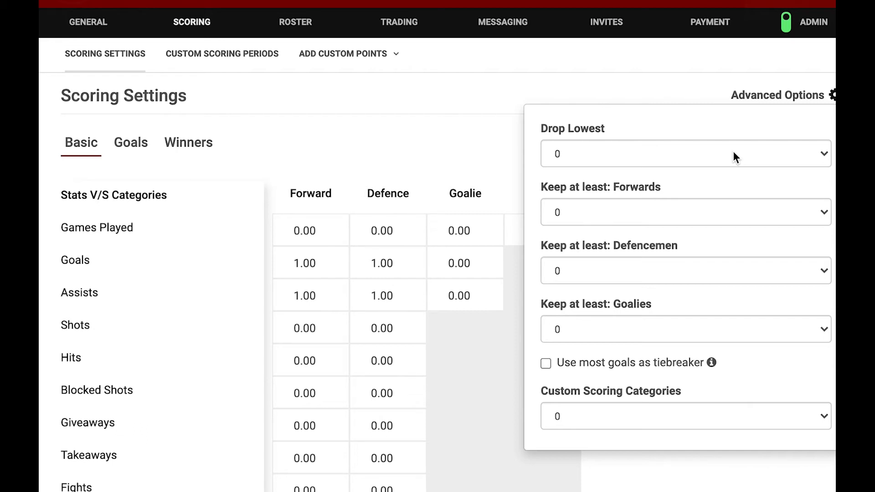
pyautogui.click(733, 151)
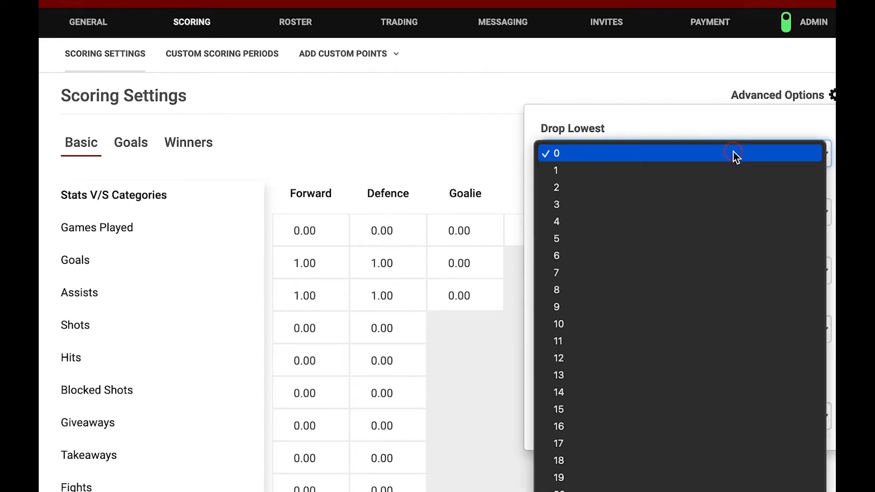
pyautogui.click(724, 166)
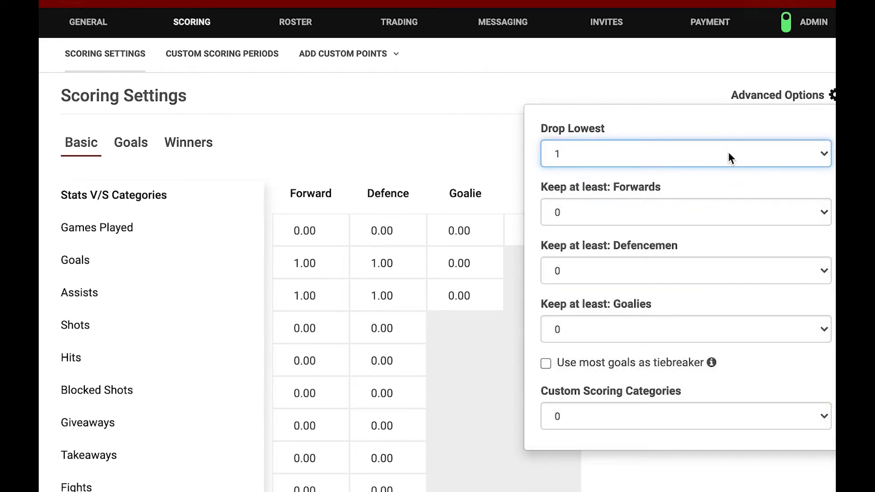
pyautogui.click(728, 152)
pyautogui.click(701, 173)
pyautogui.click(751, 155)
pyautogui.click(733, 143)
# Set the minimum number of goalies to keep to 1 in the advanced scoring options.
pyautogui.click(731, 329)
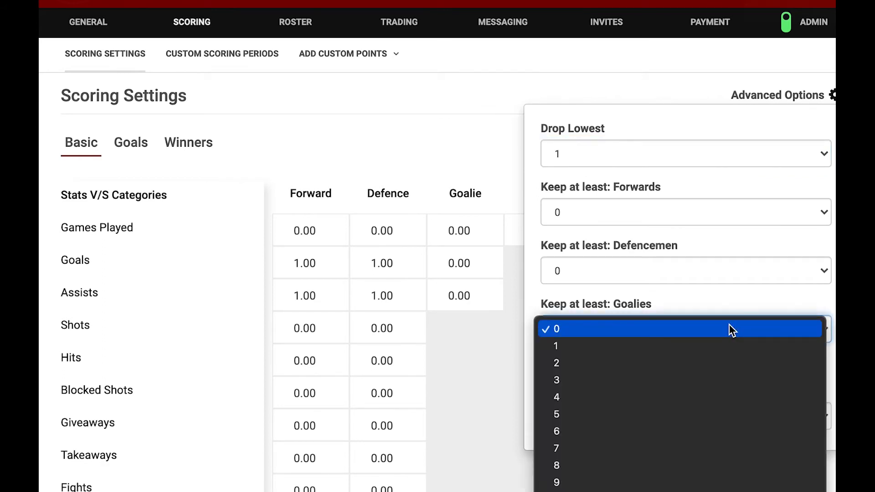
pyautogui.click(722, 352)
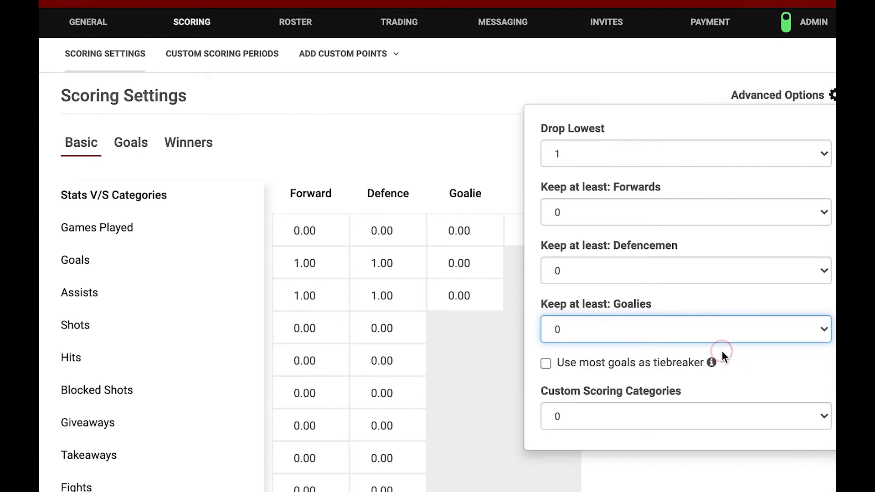
pyautogui.scroll(-1, 743, 333)
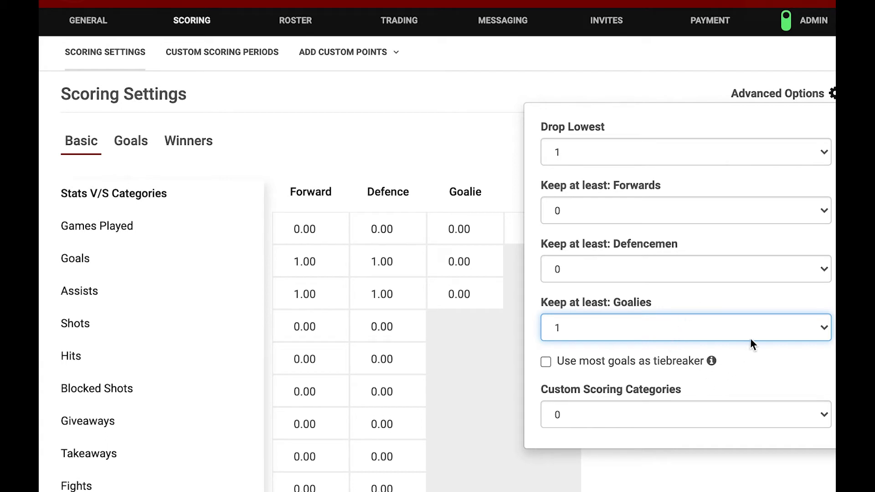
# Enable most goals as the tiebreaker and save the scoring settings to continue to the roster settings.
pyautogui.click(546, 362)
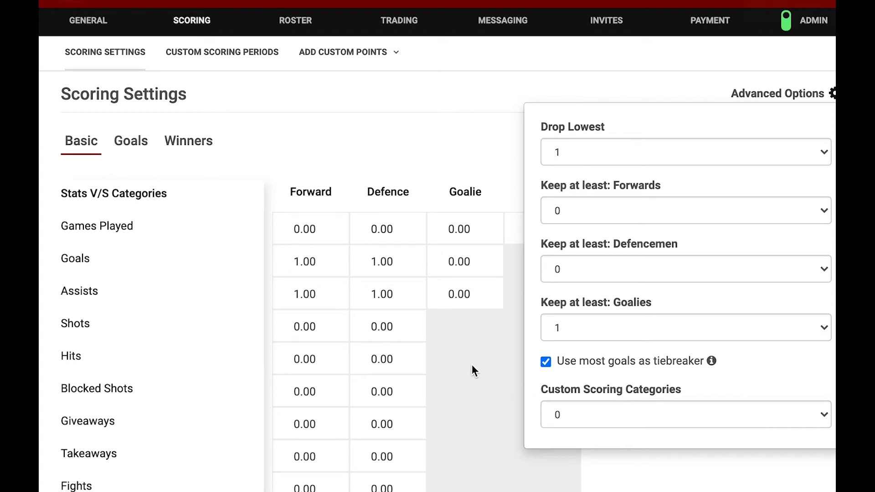
pyautogui.scroll(-10, 436, 101)
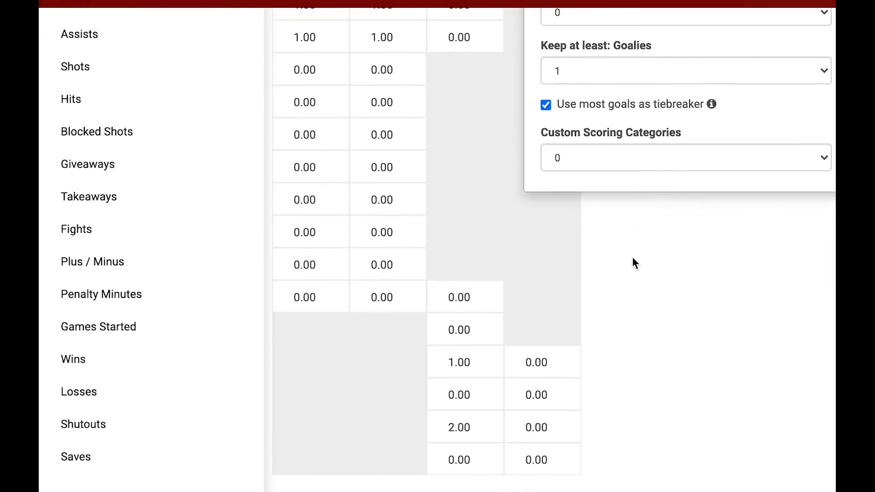
pyautogui.click(815, 354)
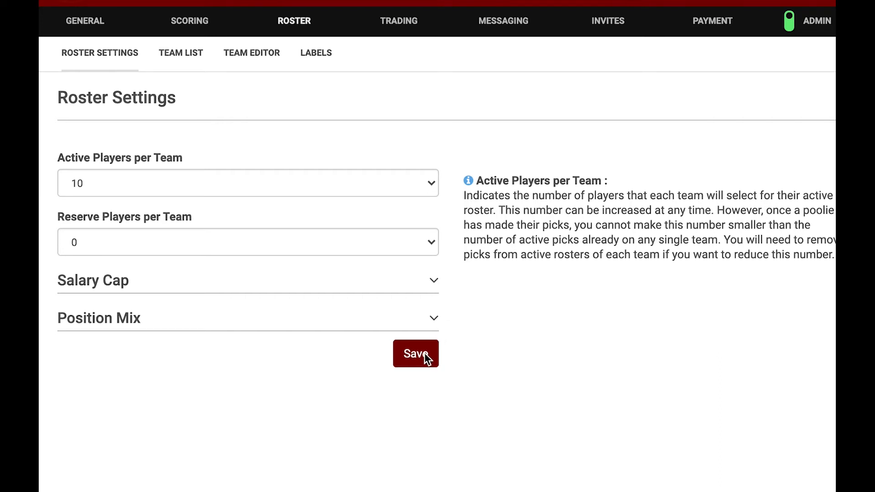
# Save the roster settings and return to the pool's Basic scoring settings.
pyautogui.click(411, 361)
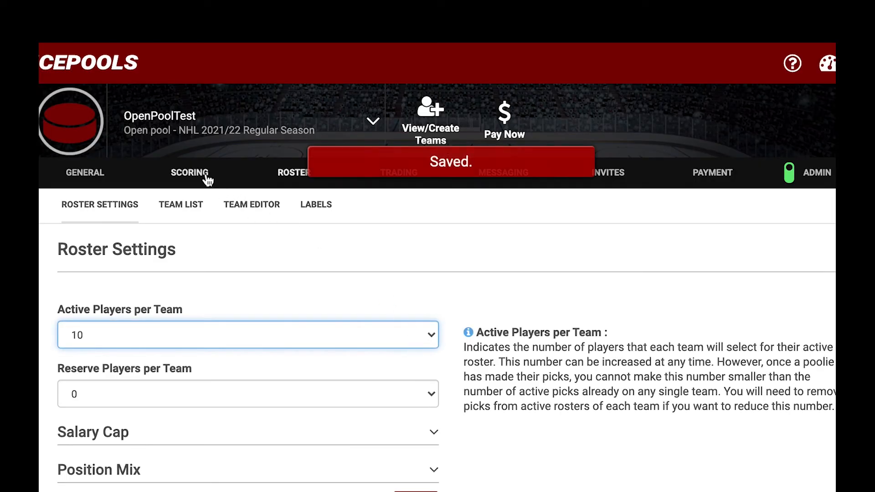
pyautogui.click(204, 176)
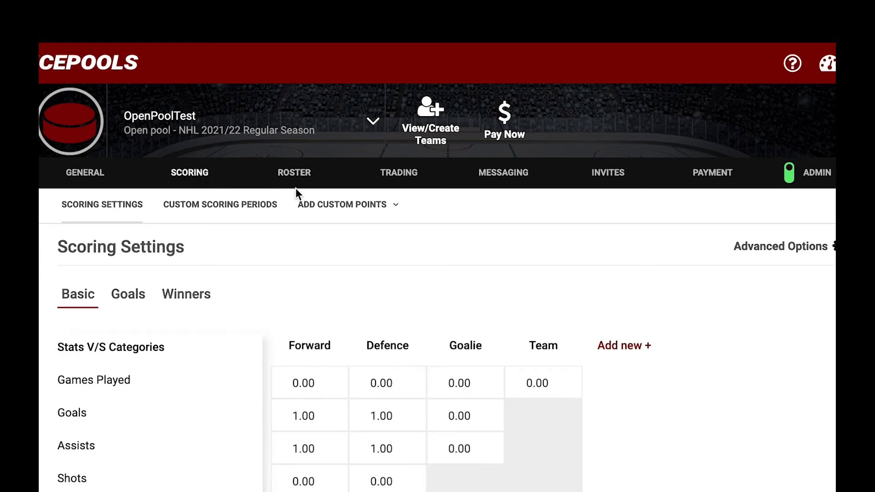
pyautogui.scroll(-3, 514, 288)
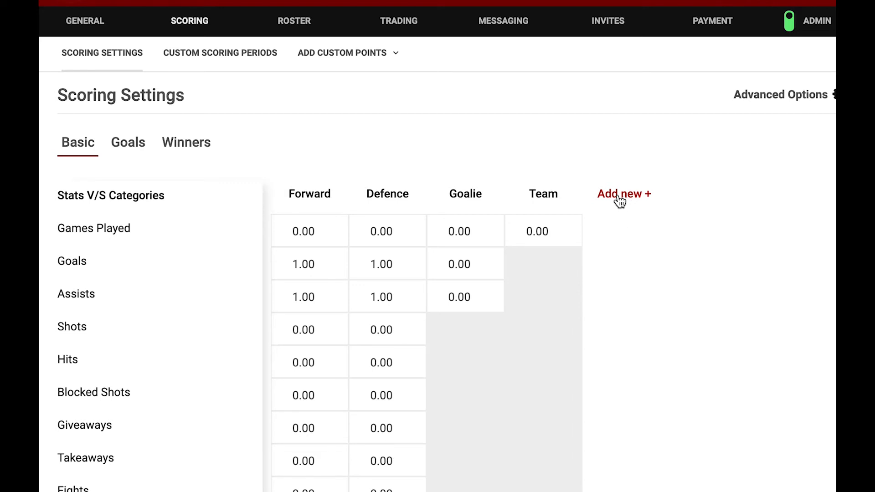
# Set Custom Scoring Categories to 1 in the advanced scoring options and save the scoring settings.
pyautogui.click(776, 101)
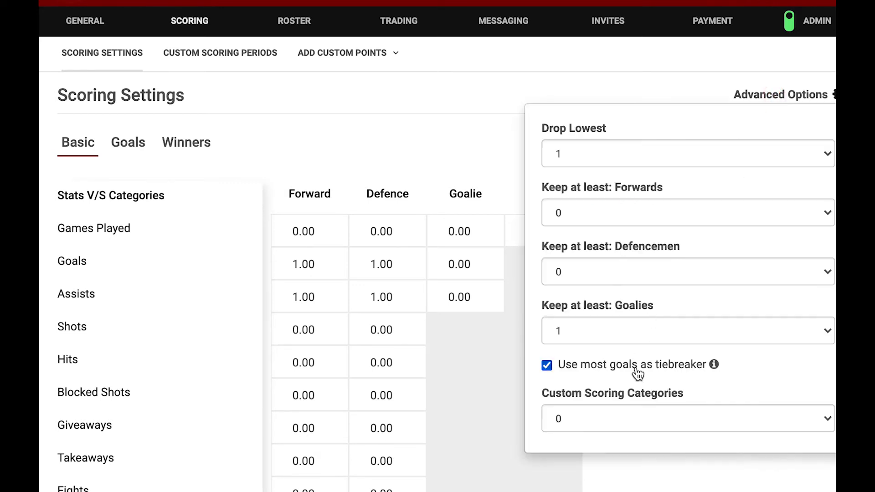
pyautogui.scroll(-2, 624, 408)
pyautogui.click(627, 358)
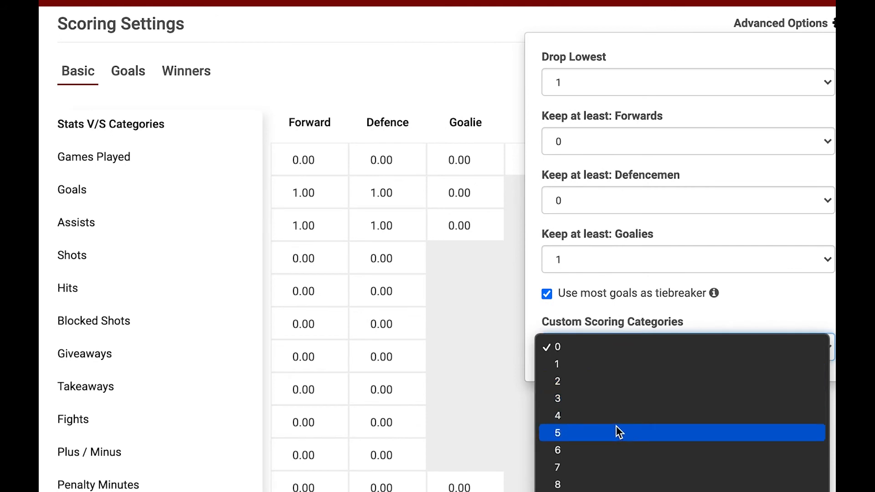
pyautogui.click(594, 370)
pyautogui.scroll(-3, 712, 376)
pyautogui.scroll(-2, 712, 376)
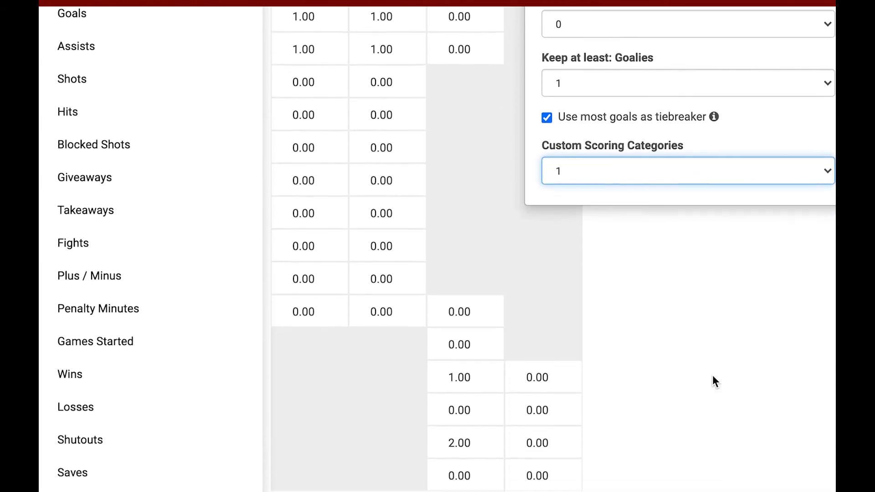
pyautogui.scroll(3, 712, 376)
pyautogui.scroll(-10, 712, 375)
pyautogui.click(823, 375)
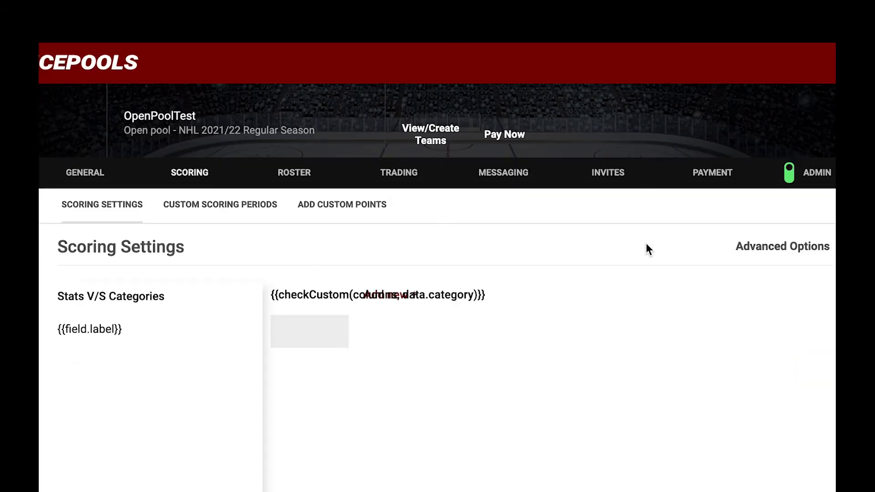
# Rename the new custom scoring category as Goon.
pyautogui.click(614, 342)
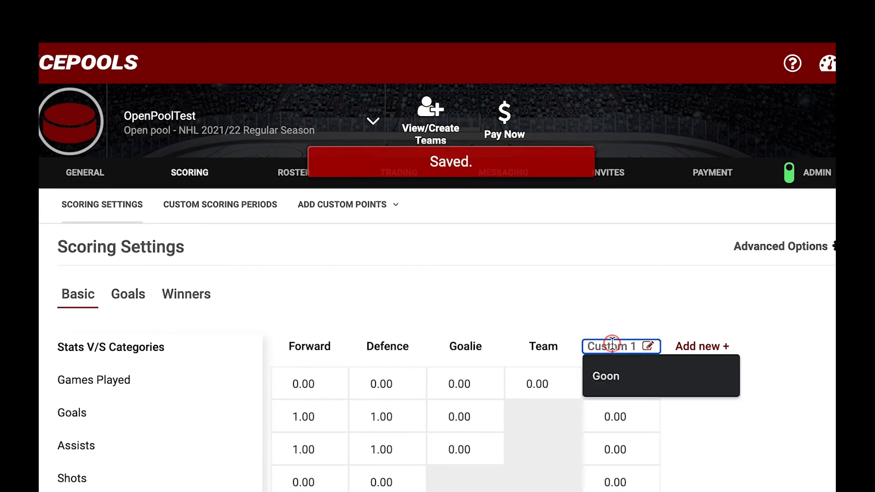
pyautogui.click(614, 378)
pyautogui.scroll(-1, 717, 412)
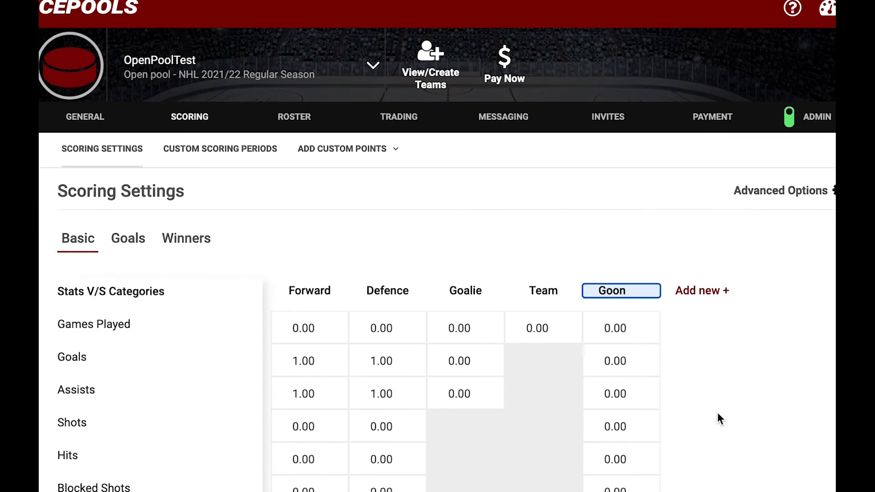
# Set the Penalty Minutes points for the Goon category to 0.50.
pyautogui.scroll(-5, 717, 412)
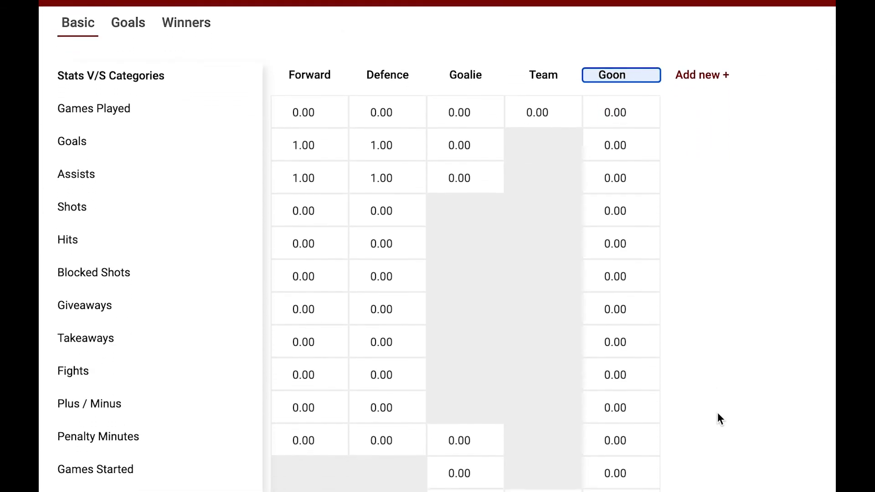
pyautogui.scroll(-2, 717, 412)
pyautogui.scroll(-1, 717, 413)
pyautogui.click(614, 358)
pyautogui.click(619, 359)
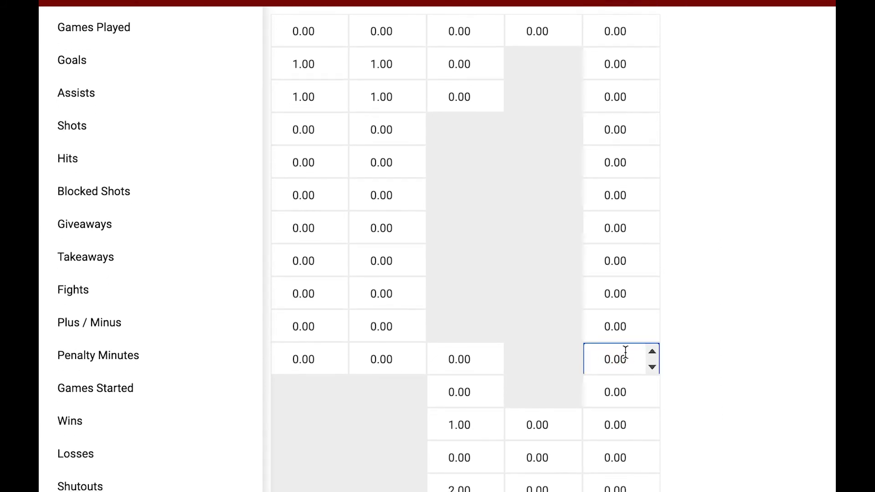
pyautogui.press('BackSpace')
pyautogui.write('5')
pyautogui.click(687, 358)
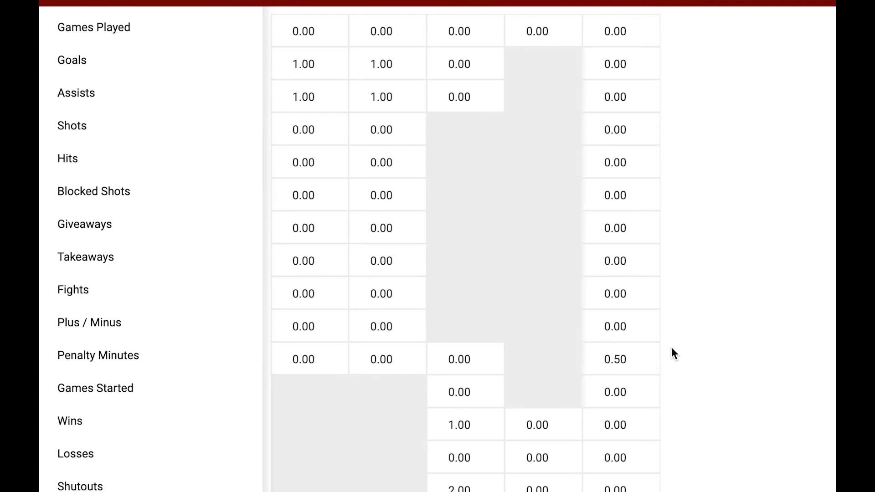
# Set both the Goals and Assists points for the Goon category to 1.00.
pyautogui.scroll(2, 658, 350)
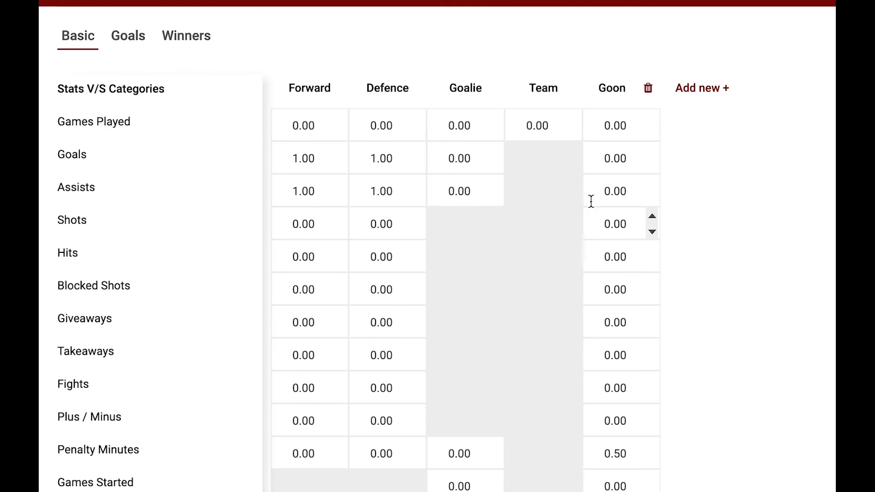
pyautogui.click(612, 154)
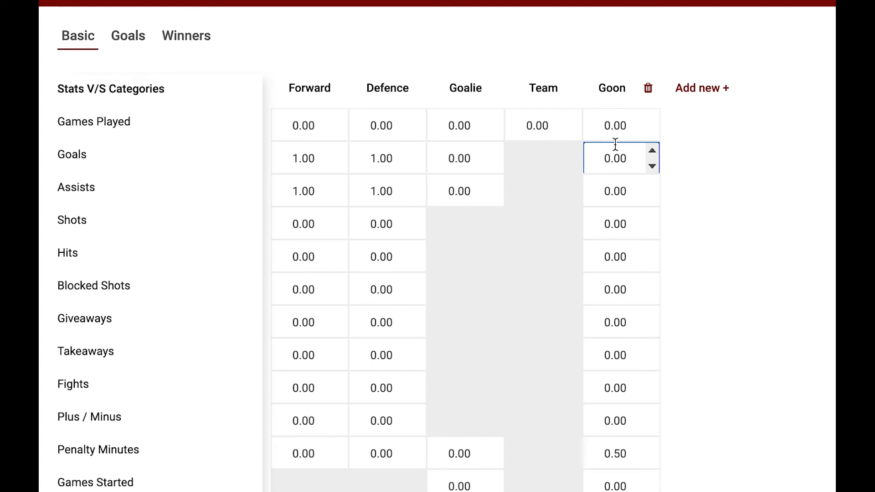
pyautogui.press('BackSpace')
pyautogui.write('1')
pyautogui.click(610, 187)
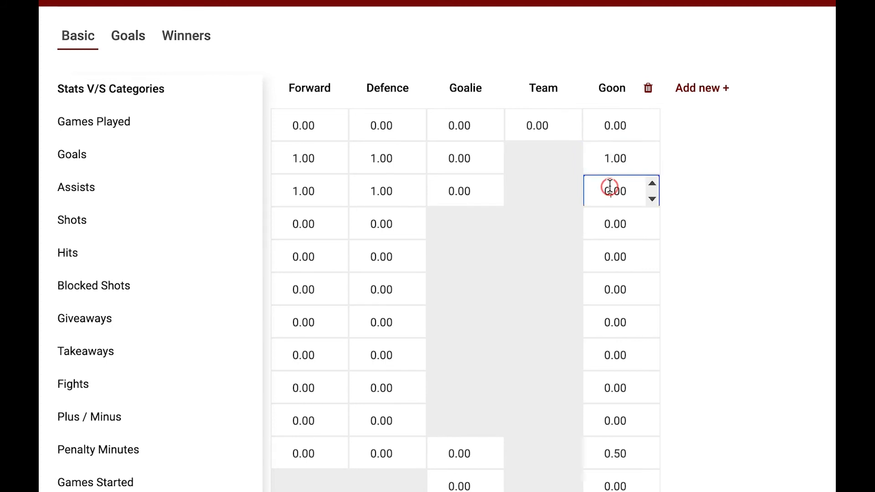
pyautogui.press('BackSpace')
pyautogui.write('1')
pyautogui.click(694, 204)
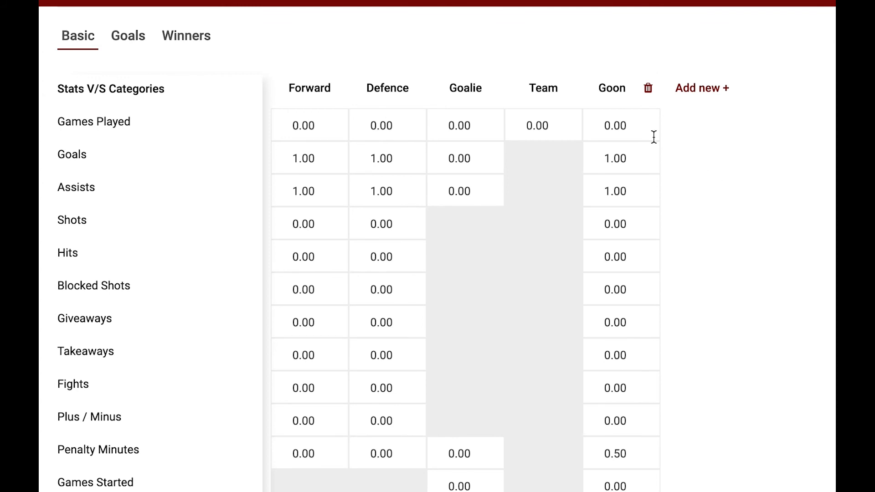
# Review the Goon category's values in the Basic scoring table and save the scoring settings.
pyautogui.click(611, 88)
pyautogui.click(746, 160)
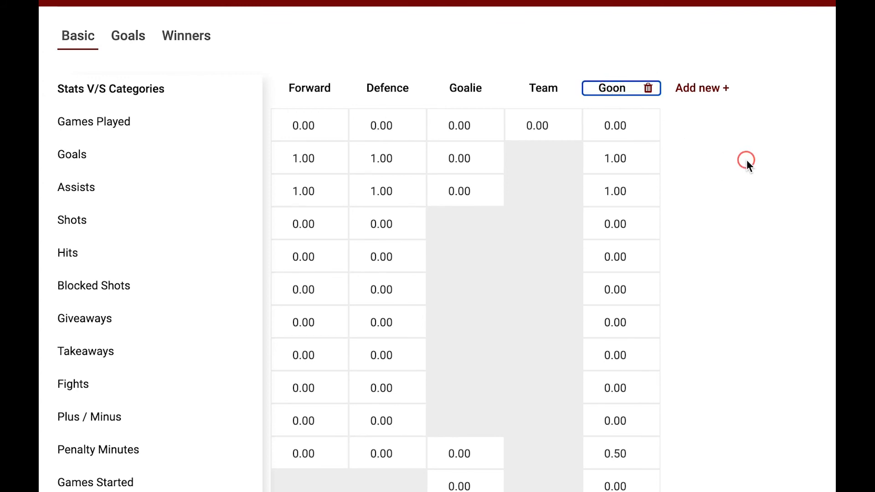
pyautogui.scroll(-1, 744, 369)
pyautogui.scroll(1, 743, 369)
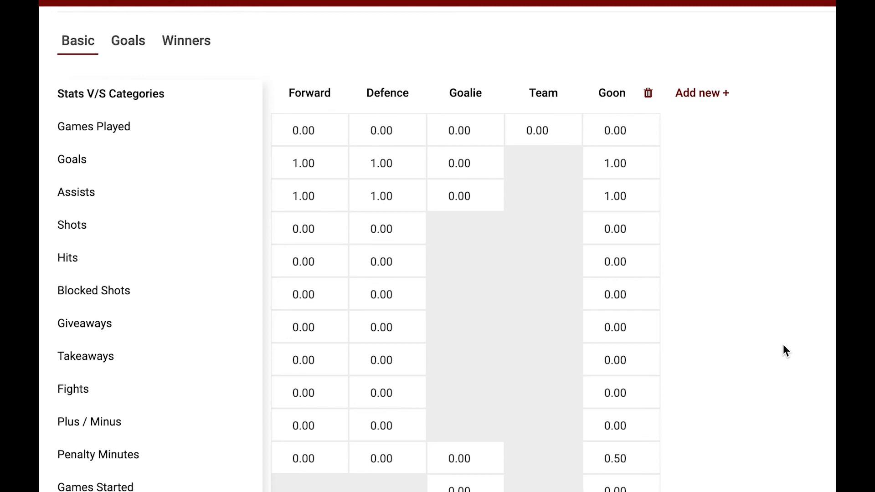
pyautogui.scroll(-1, 633, 273)
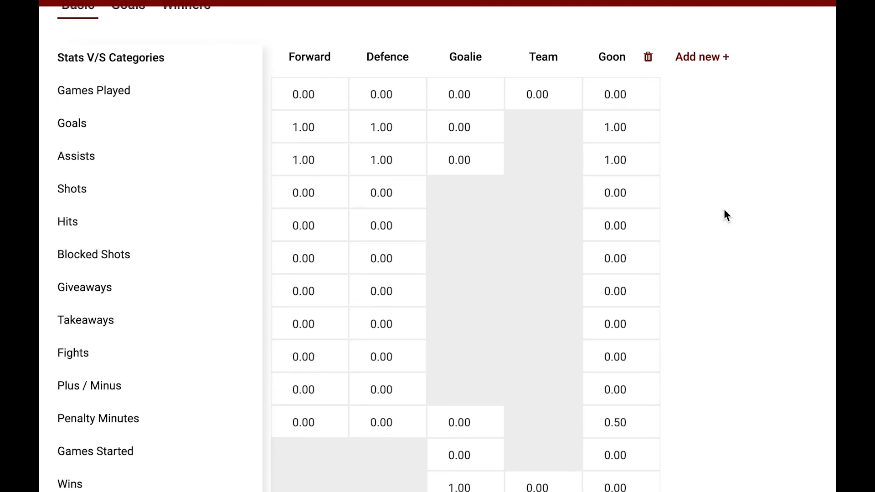
pyautogui.scroll(-8, 759, 248)
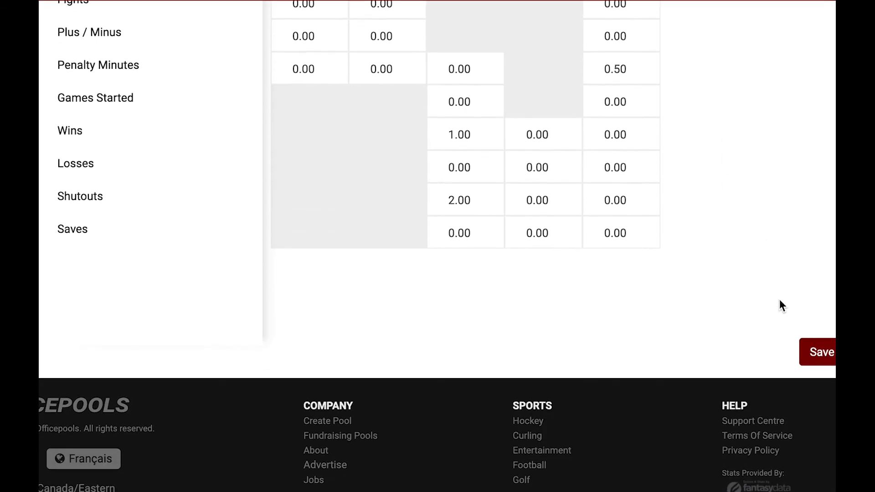
pyautogui.click(815, 354)
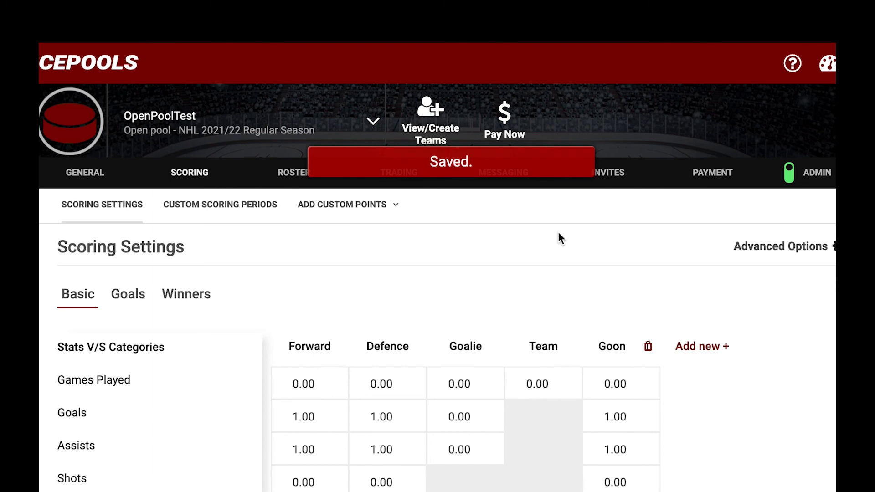
# Go to the roster section and open the Team Editor for DraftPoolTest.
pyautogui.scroll(-4, 602, 318)
pyautogui.scroll(1, 601, 312)
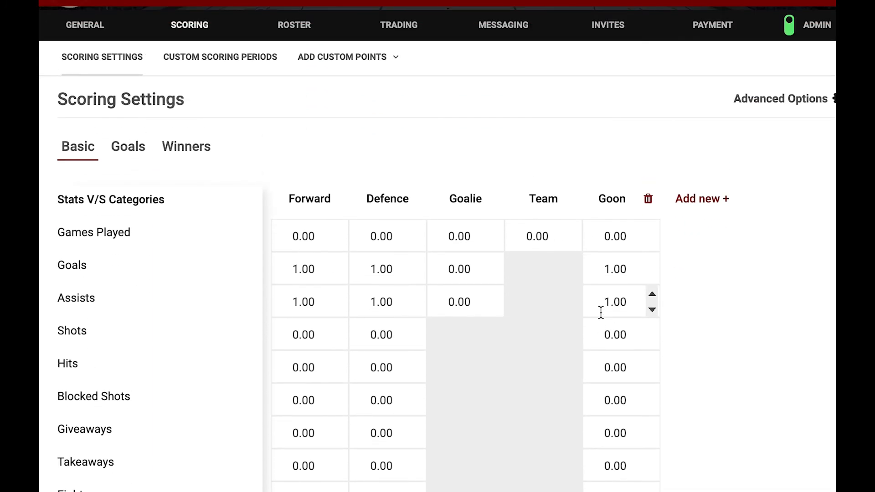
pyautogui.click(292, 30)
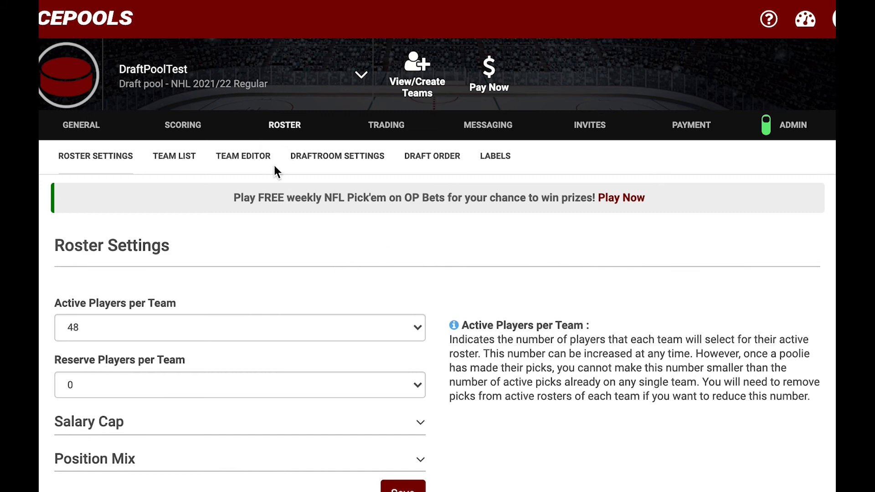
pyautogui.click(293, 237)
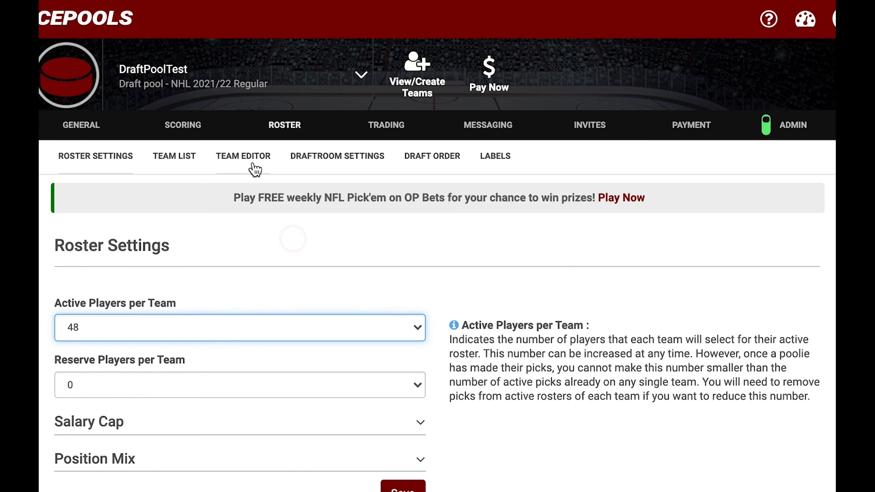
pyautogui.click(253, 162)
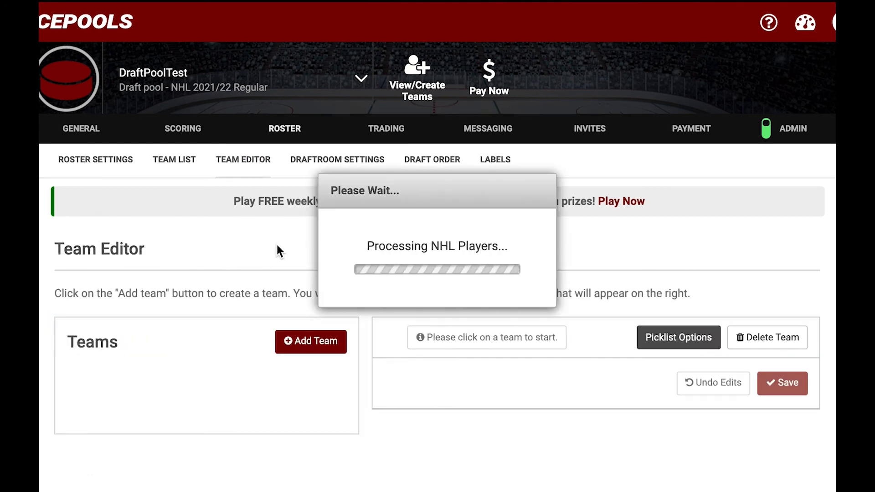
# Set the scoring category of Ryan Getzlaf, the second pick on the Anaheim team, to Goon and save the team.
pyautogui.scroll(-5, 277, 251)
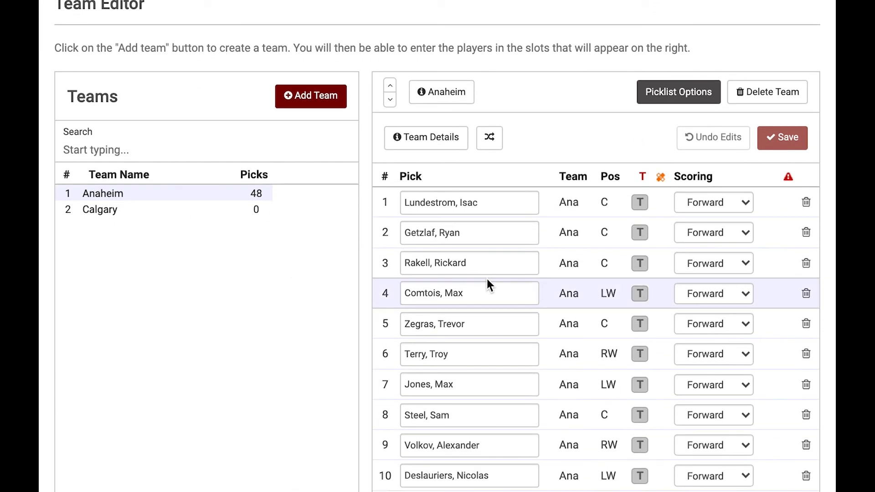
pyautogui.scroll(-2, 487, 277)
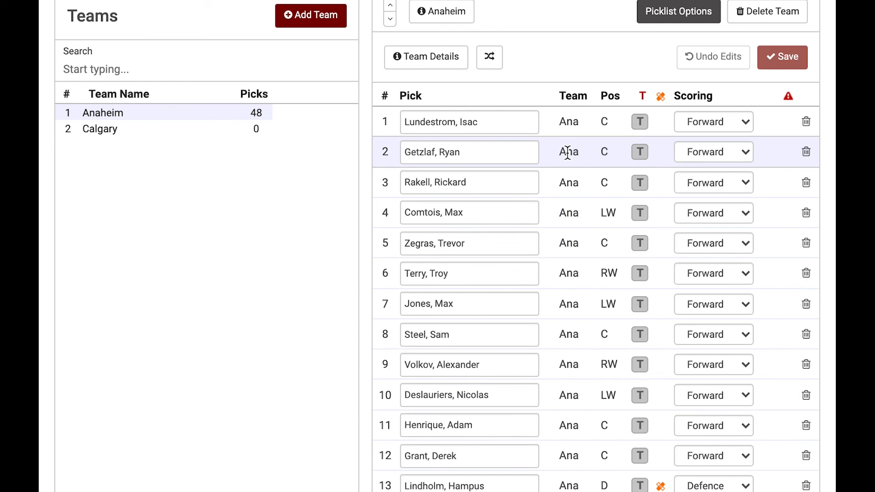
pyautogui.click(744, 154)
pyautogui.click(744, 153)
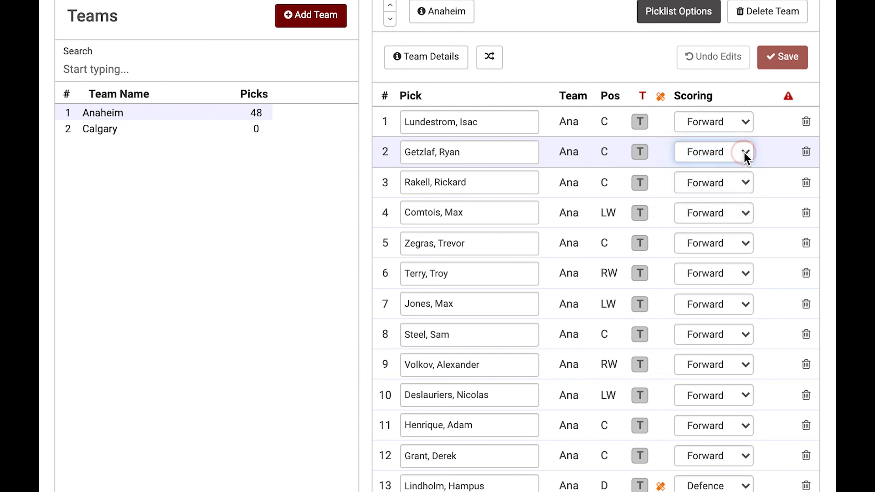
pyautogui.click(743, 151)
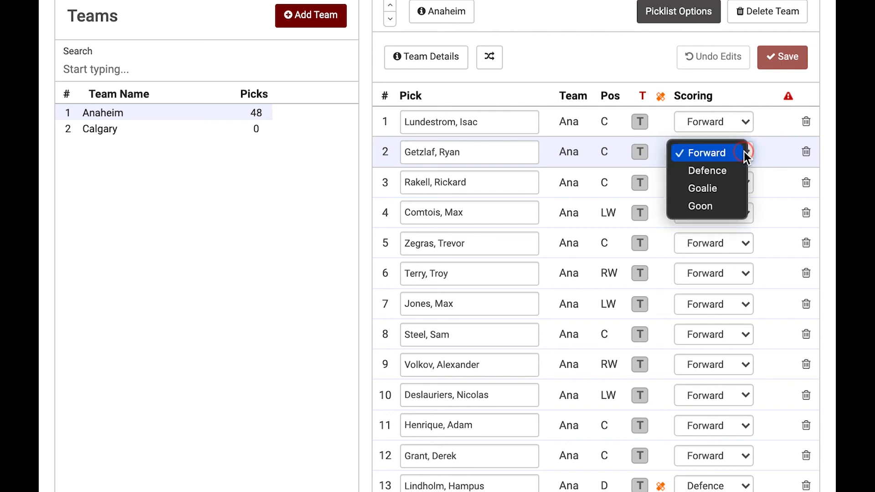
pyautogui.click(717, 208)
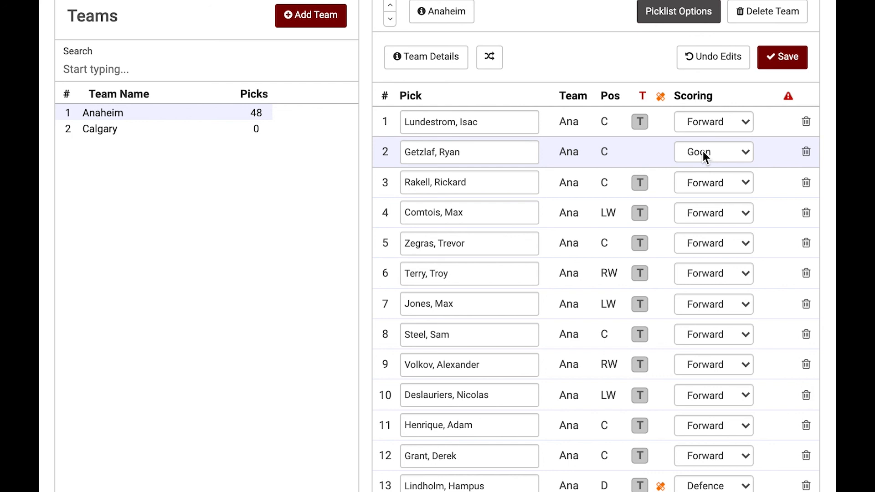
pyautogui.click(777, 58)
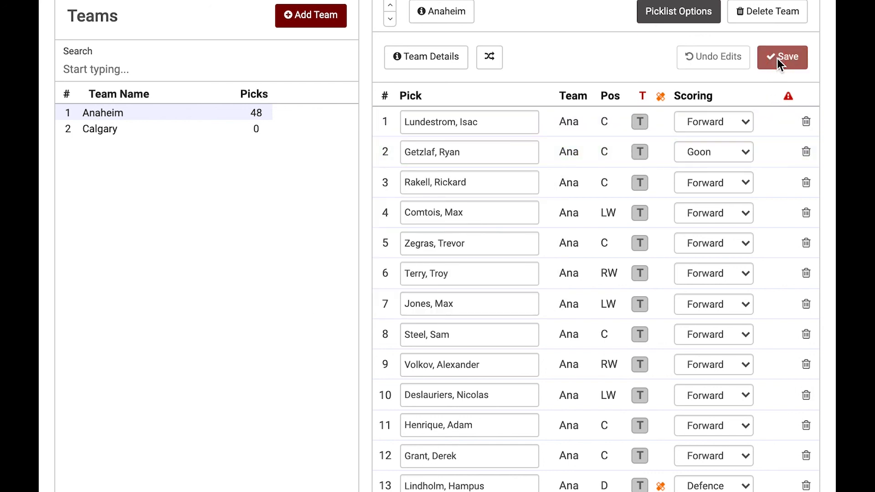